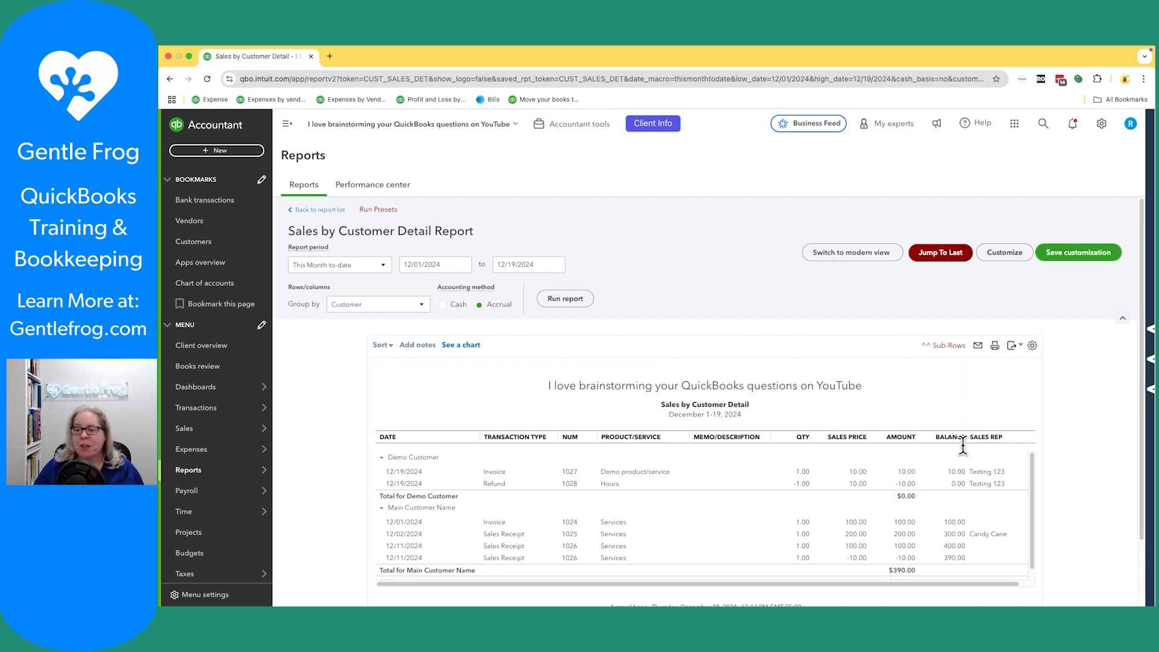
- Group the Sales by Customer Detail report by Sales Rep and rerun it
{"action": "left_click_drag", "start_coordinate": [970, 436], "coordinate": [1005, 436]}
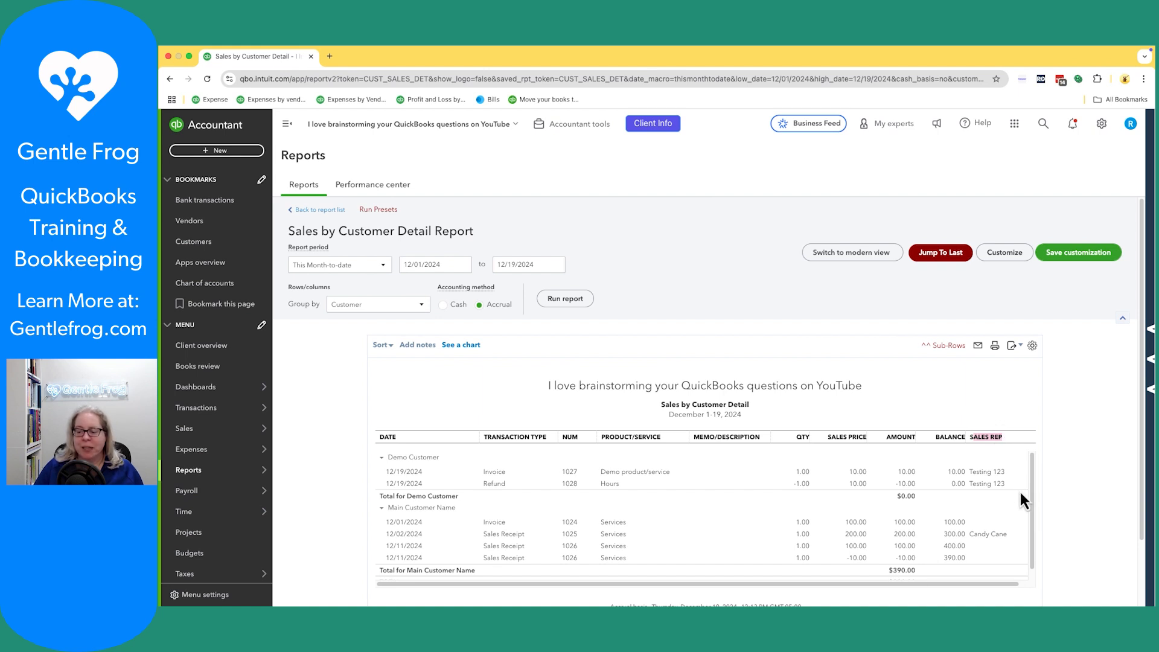
{"action": "left_click", "coordinate": [1058, 538]}
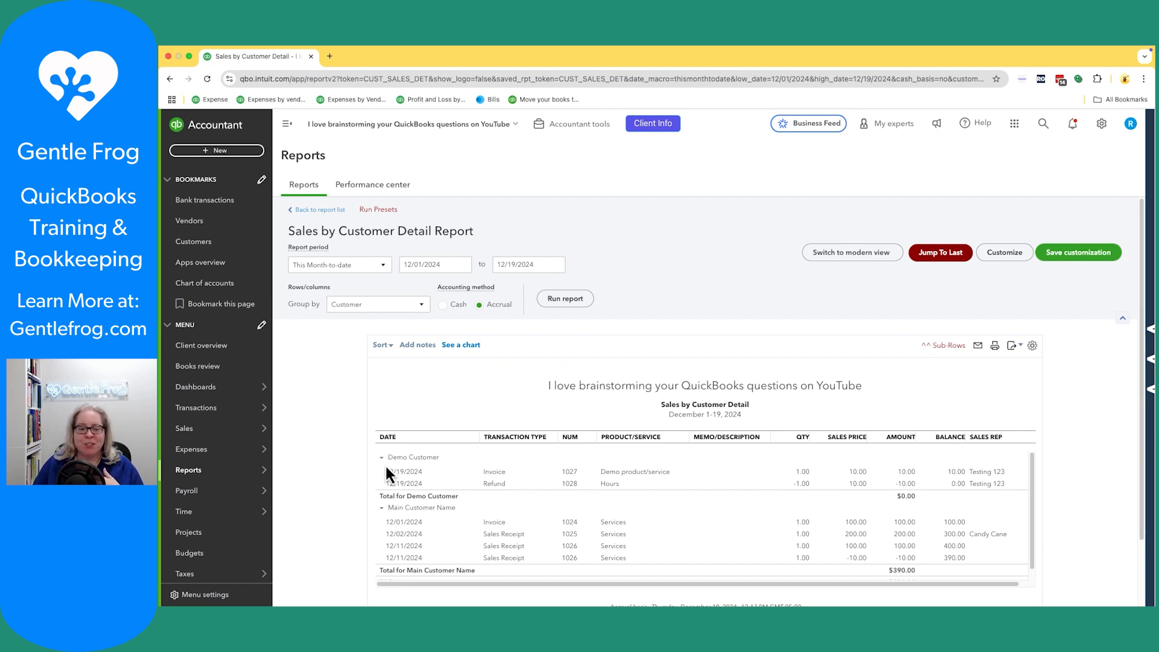
{"action": "left_click", "coordinate": [366, 308]}
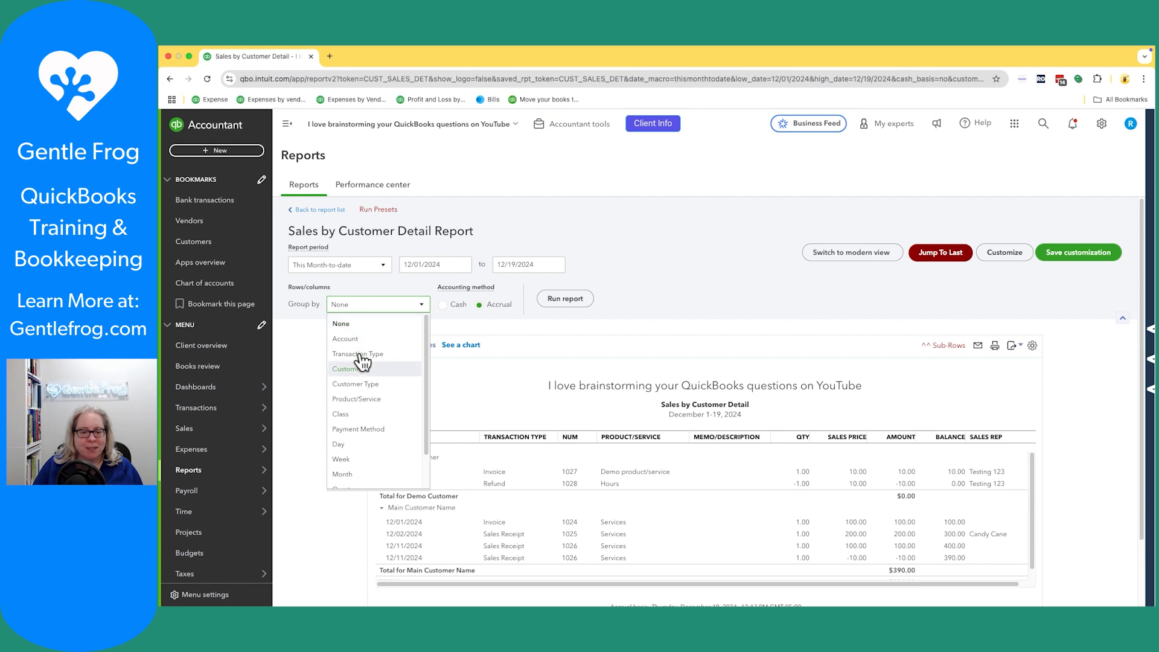
{"action": "scroll", "coordinate": [360, 440], "scroll_direction": "down", "scroll_amount": 2}
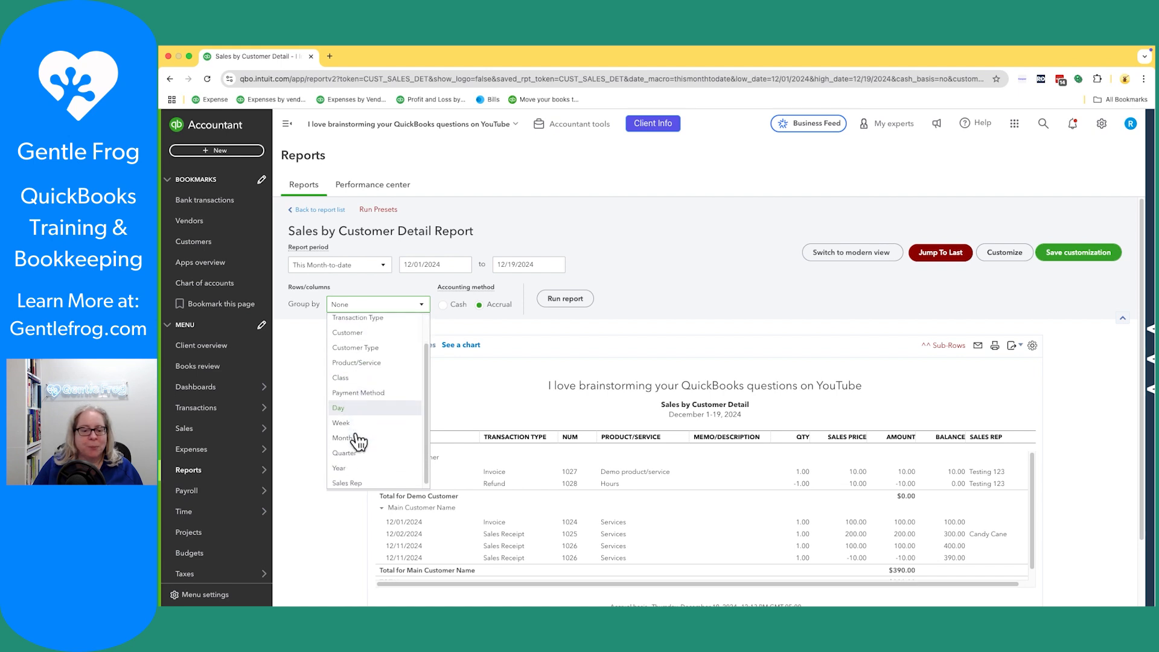
{"action": "left_click", "coordinate": [362, 480]}
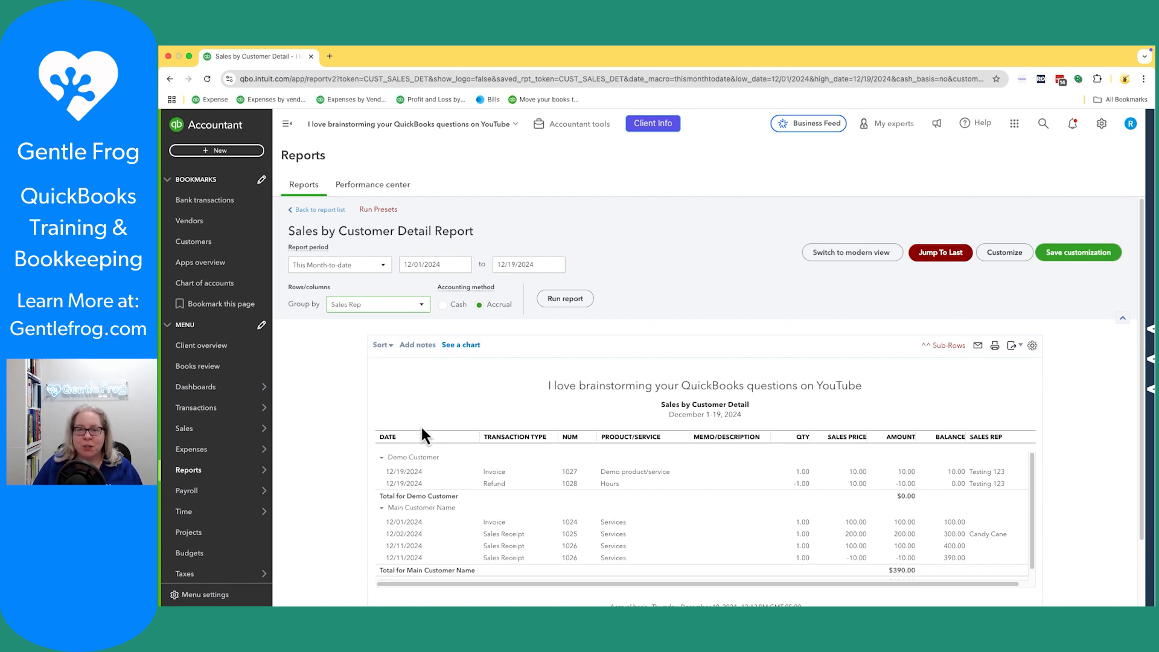
{"action": "left_click", "coordinate": [567, 299]}
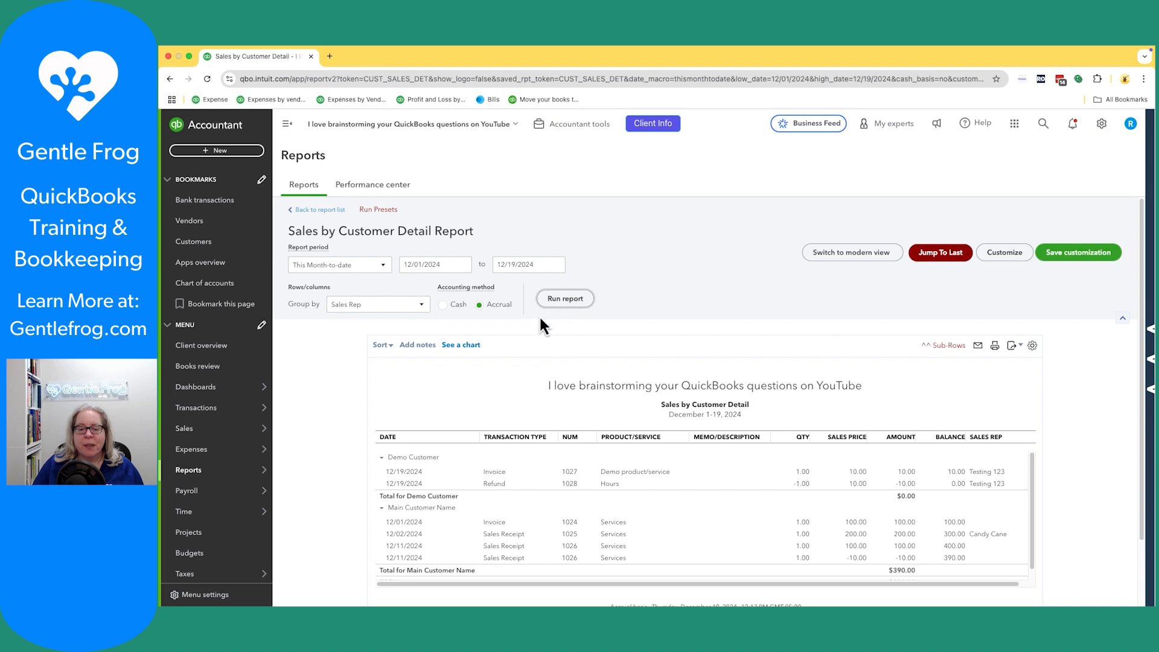
{"action": "scroll", "coordinate": [312, 462], "scroll_direction": "down", "scroll_amount": 2}
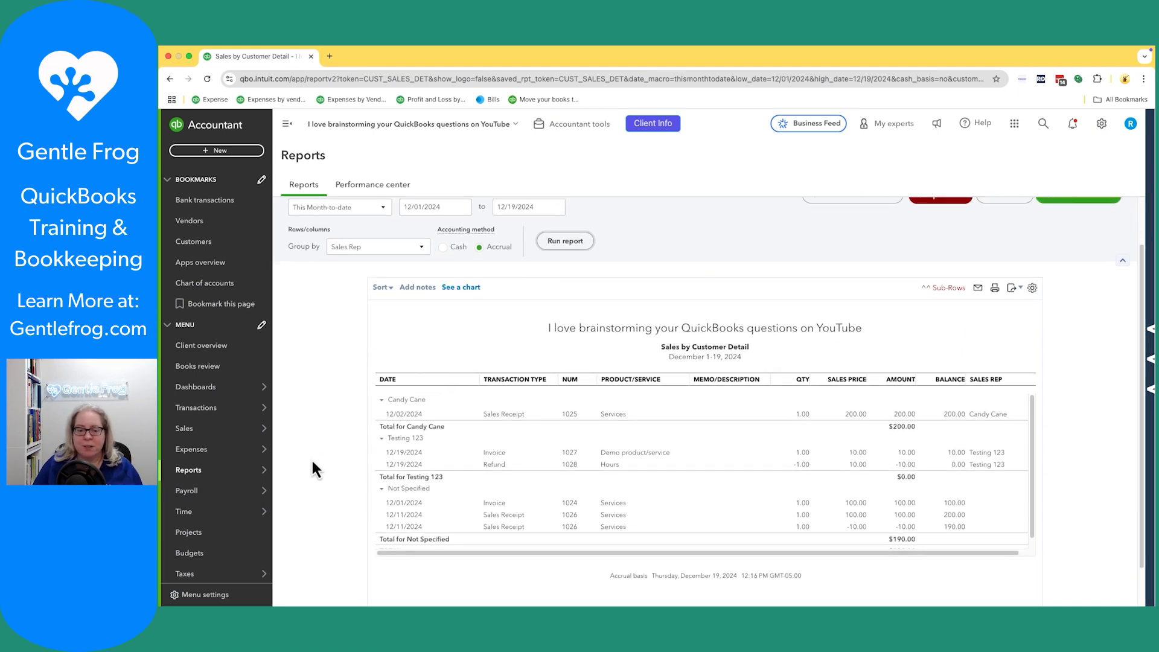
{"action": "scroll", "coordinate": [312, 461], "scroll_direction": "up", "scroll_amount": 1}
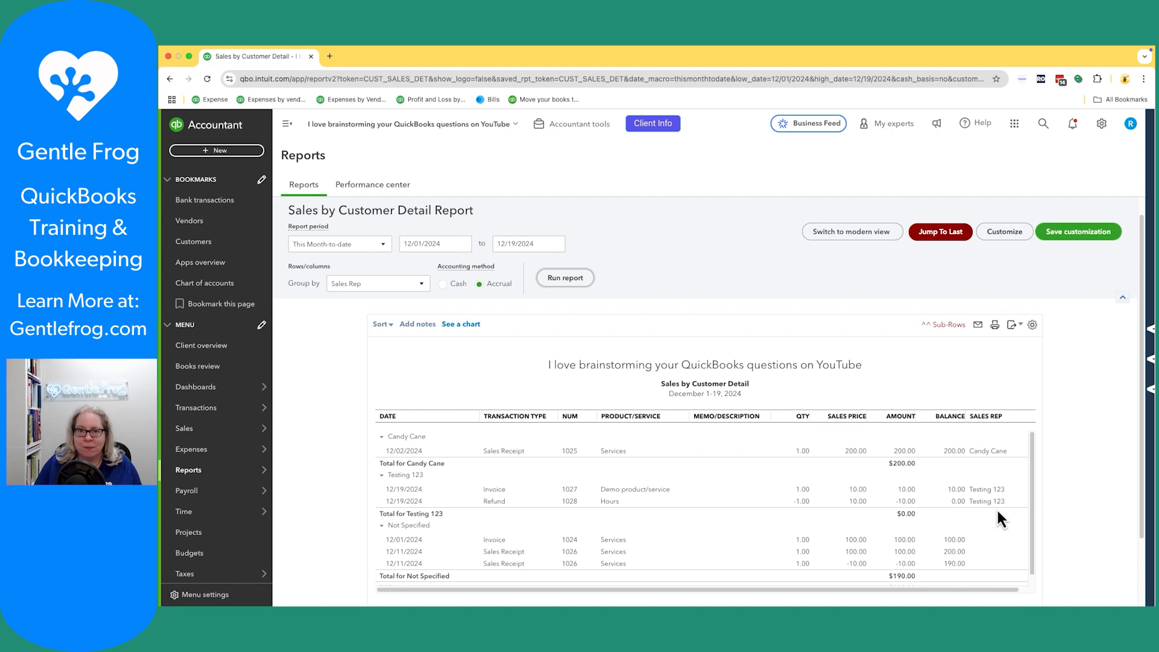
- Open the company's custom fields list and examine the Sales Rep field and the forms it applies to
{"action": "left_click", "coordinate": [1103, 130]}
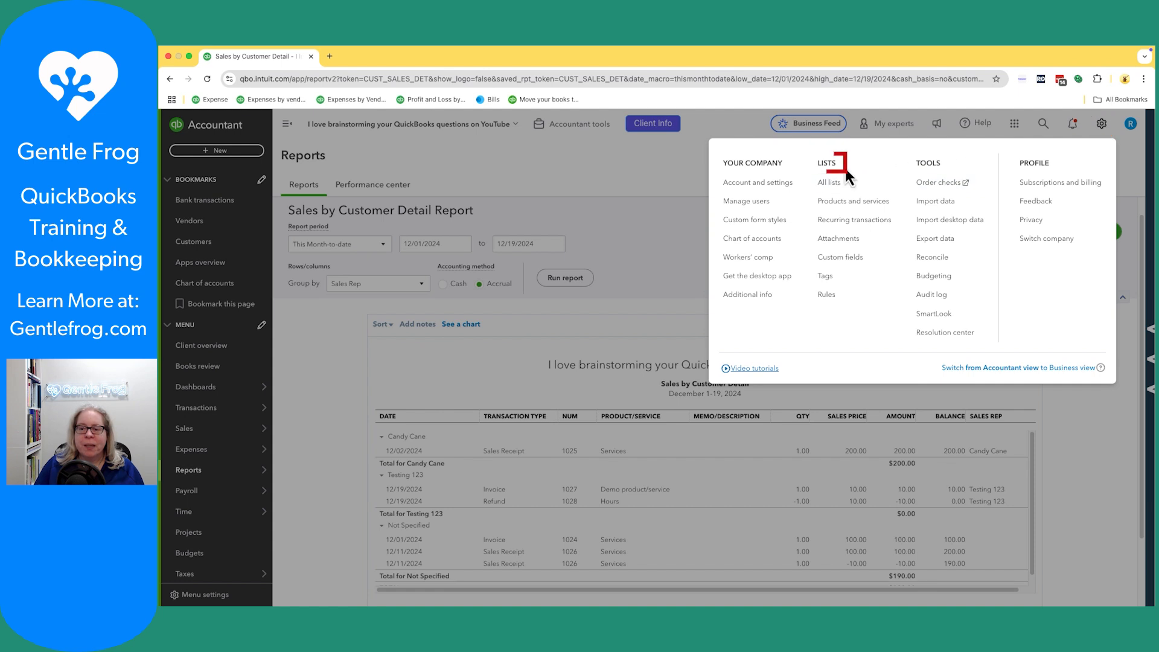
{"action": "left_click", "coordinate": [841, 261]}
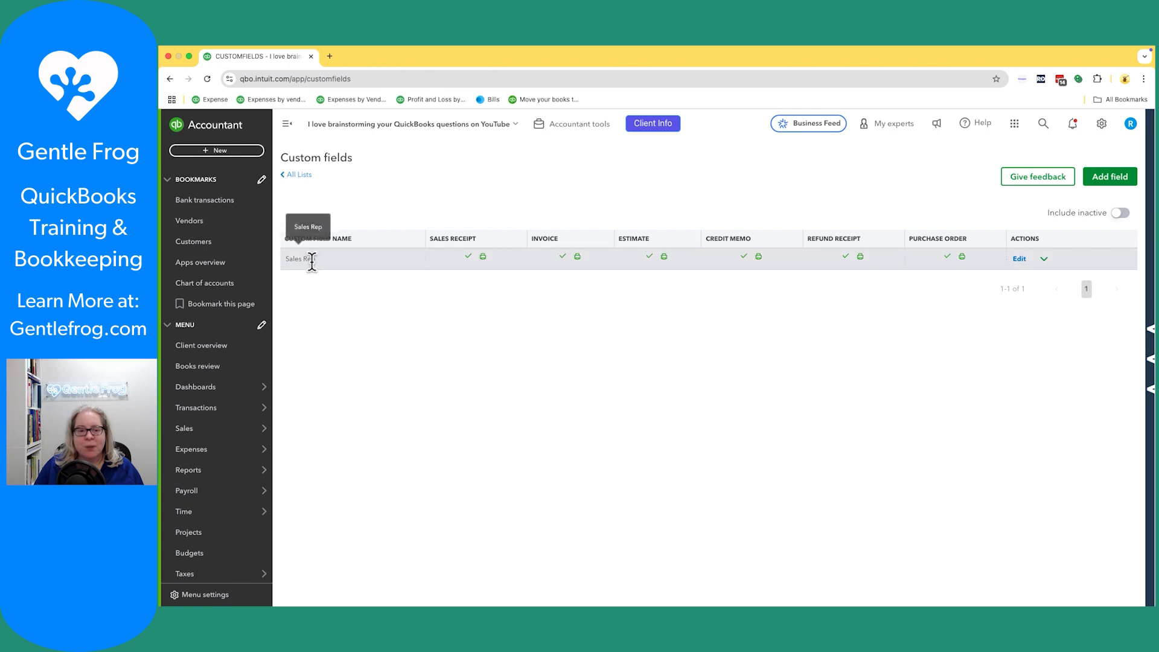
{"action": "left_click_drag", "start_coordinate": [312, 259], "coordinate": [275, 259]}
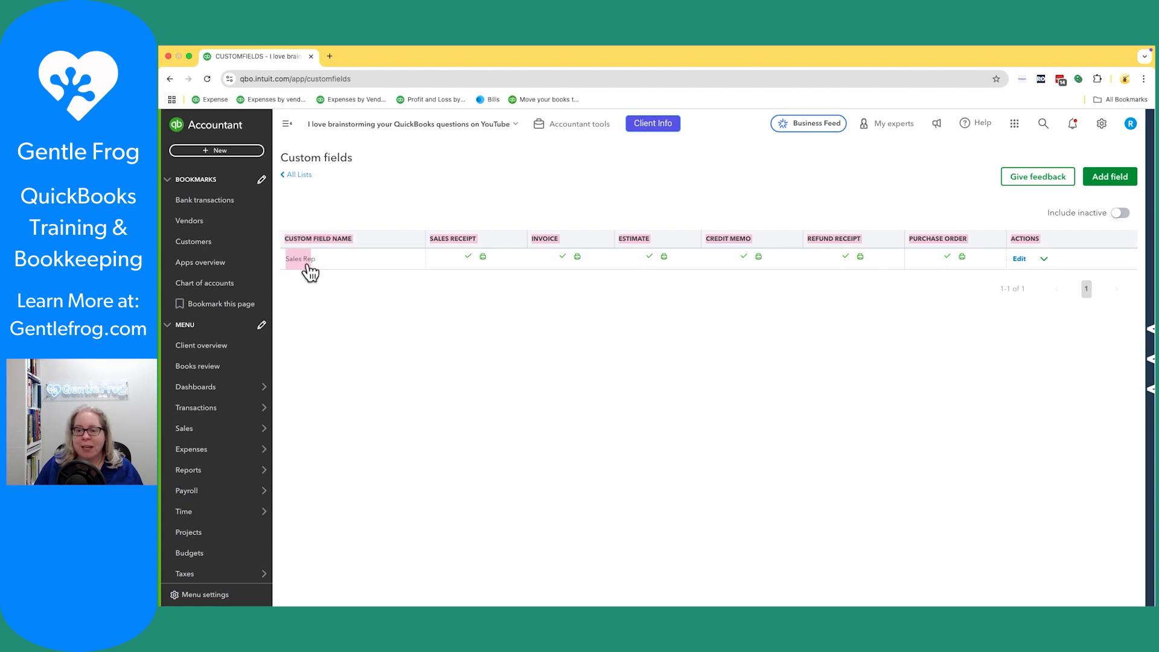
{"action": "left_click", "coordinate": [866, 331]}
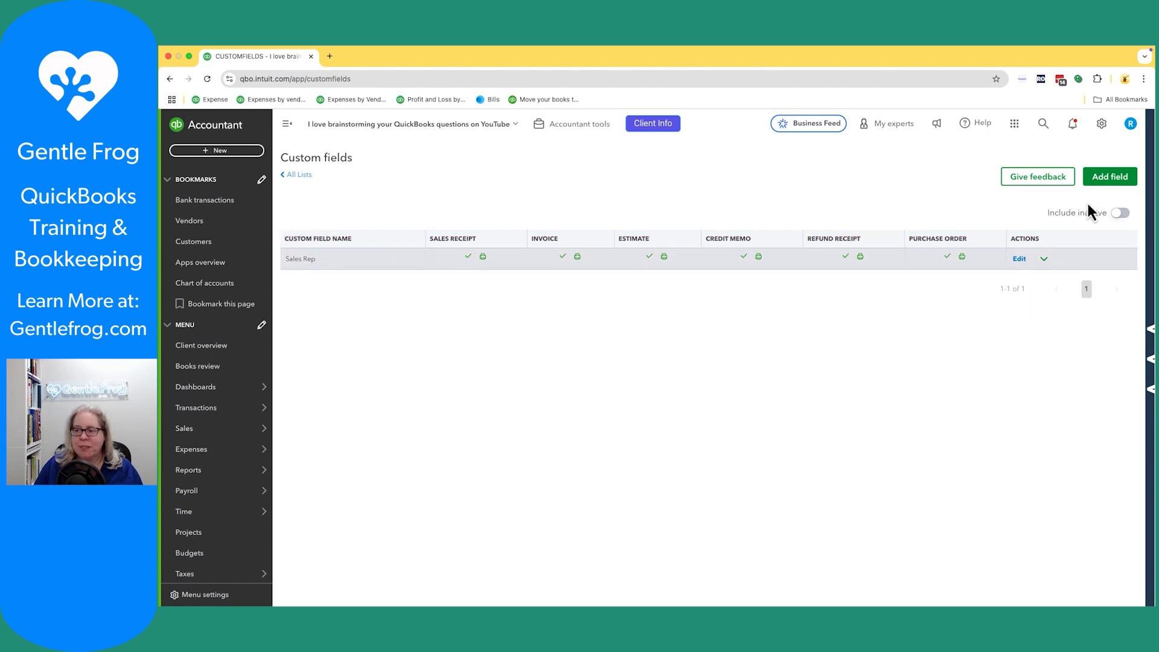
{"action": "left_click", "coordinate": [1129, 179]}
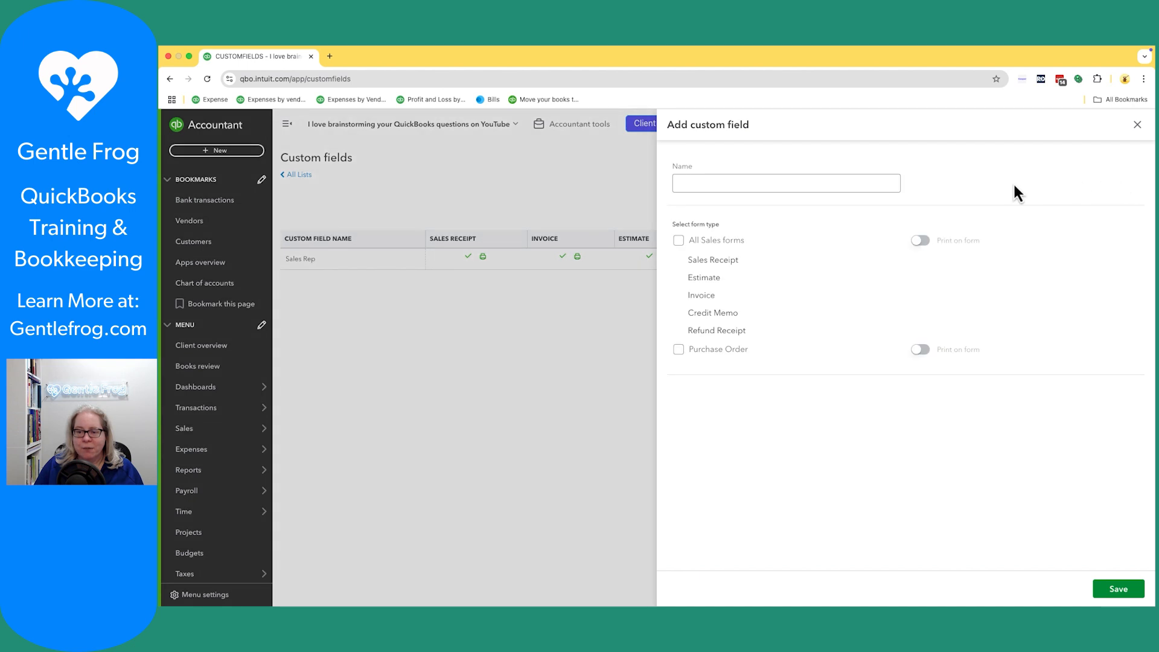
{"action": "left_click", "coordinate": [732, 185]}
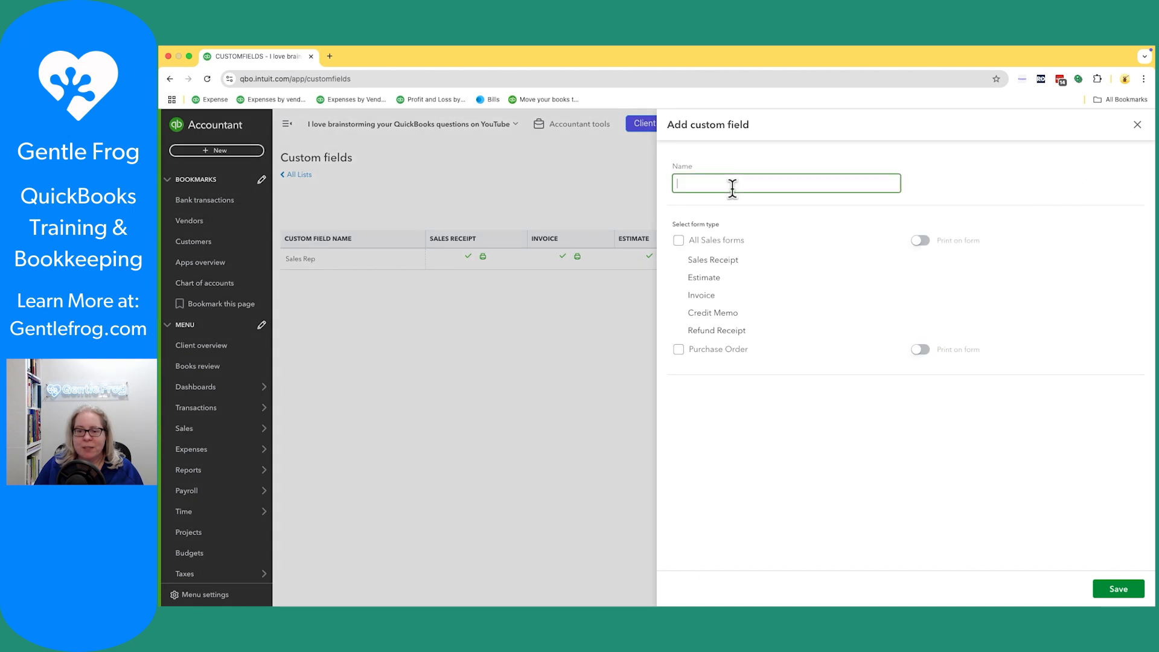
{"action": "left_click", "coordinate": [682, 244]}
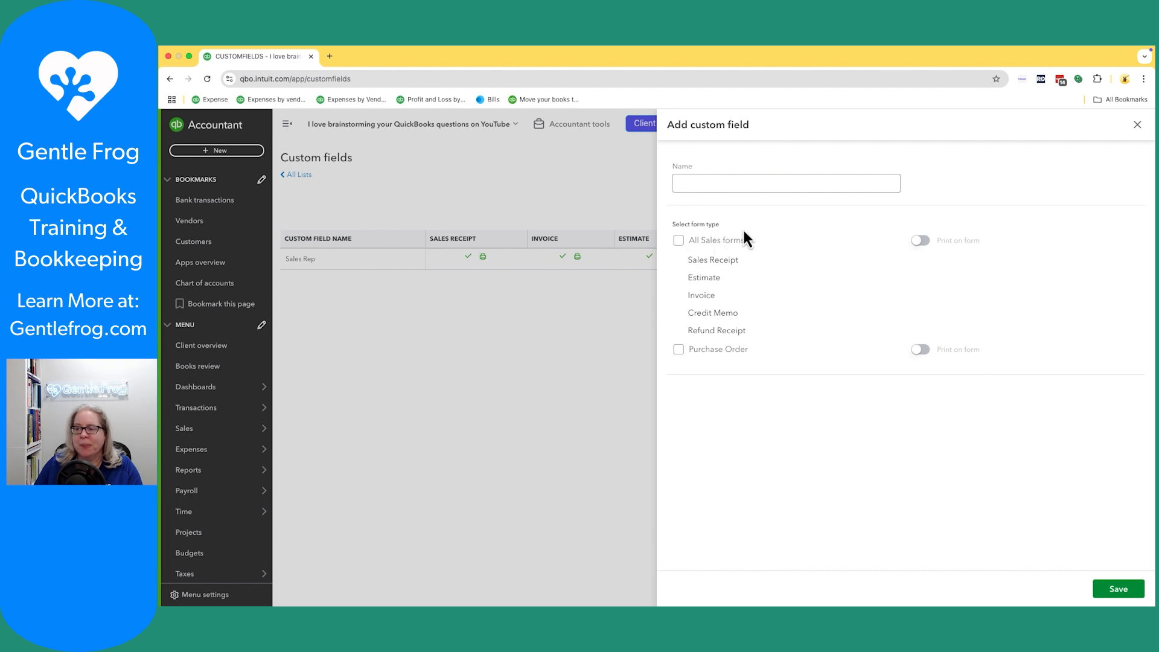
{"action": "left_click", "coordinate": [1137, 125]}
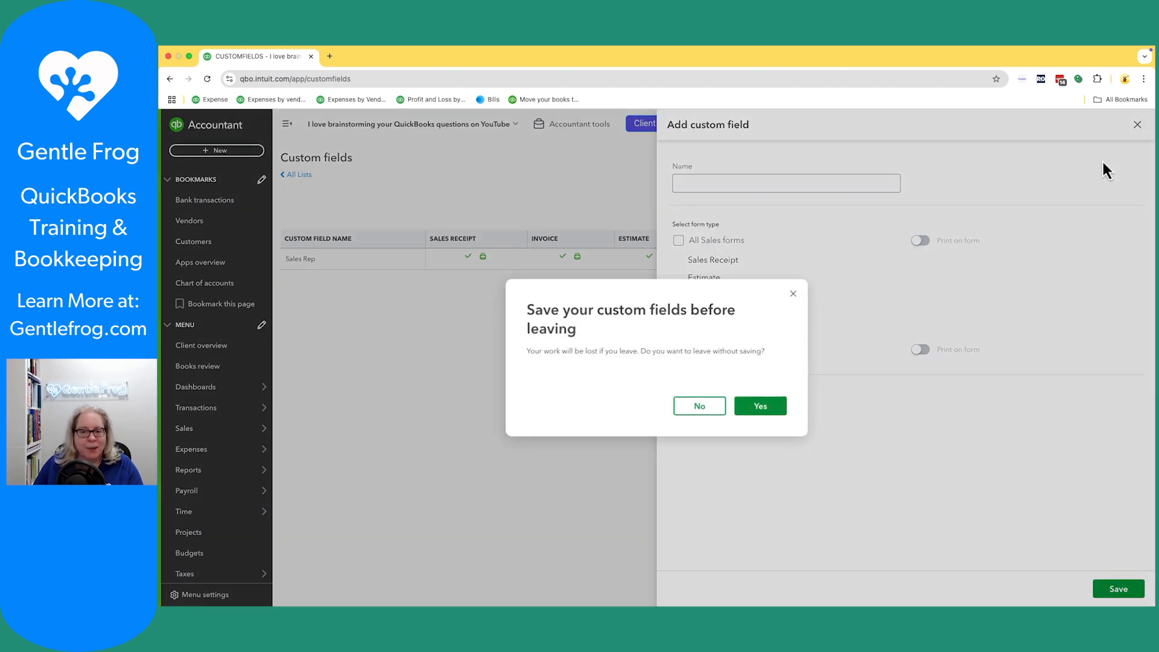
{"action": "left_click", "coordinate": [759, 406]}
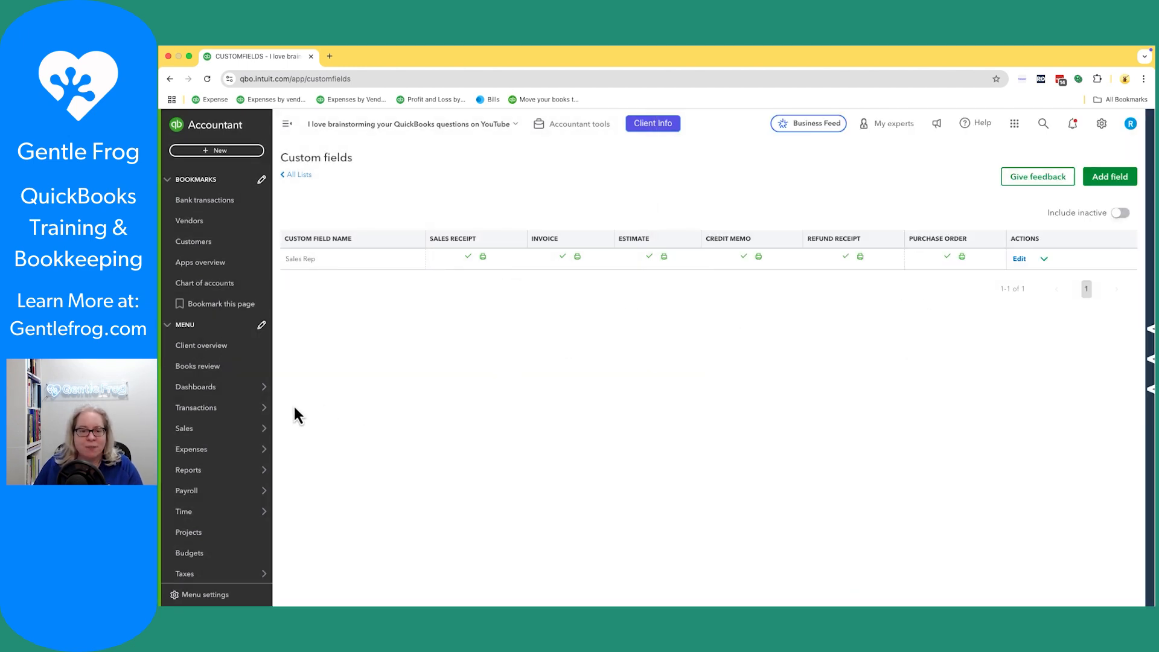
- Search the reports for "sales" and open the Sales by Customer Detail report
{"action": "mouse_move", "coordinate": [260, 413]}
{"action": "mouse_move", "coordinate": [224, 477]}
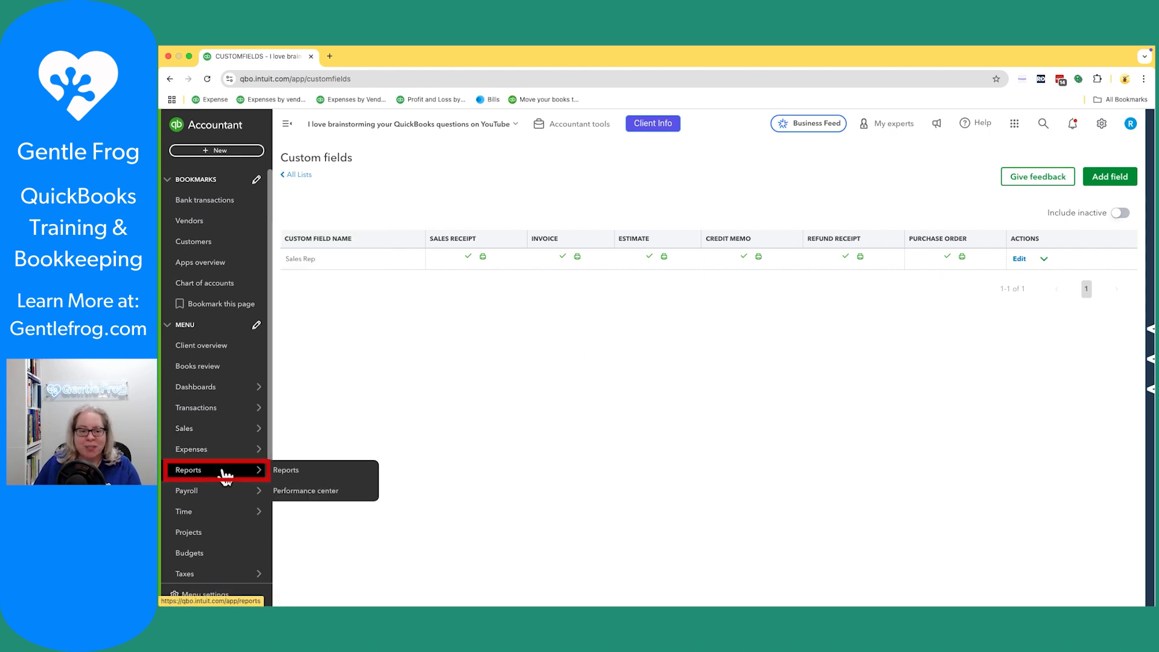
{"action": "left_click", "coordinate": [224, 475]}
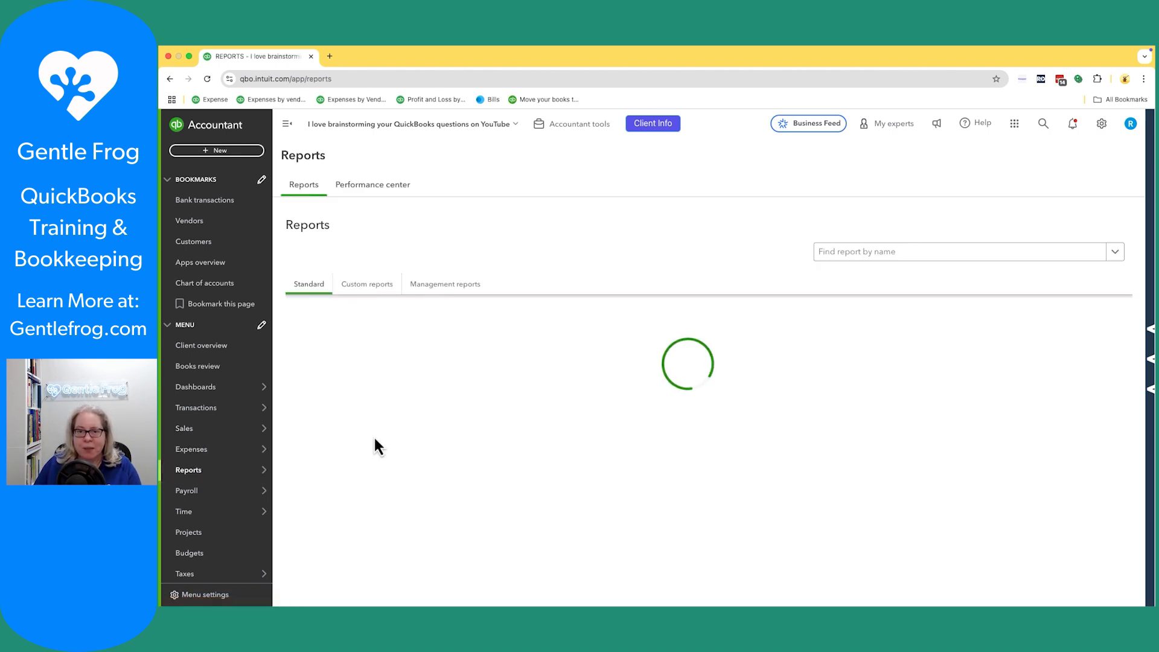
{"action": "left_click", "coordinate": [867, 258]}
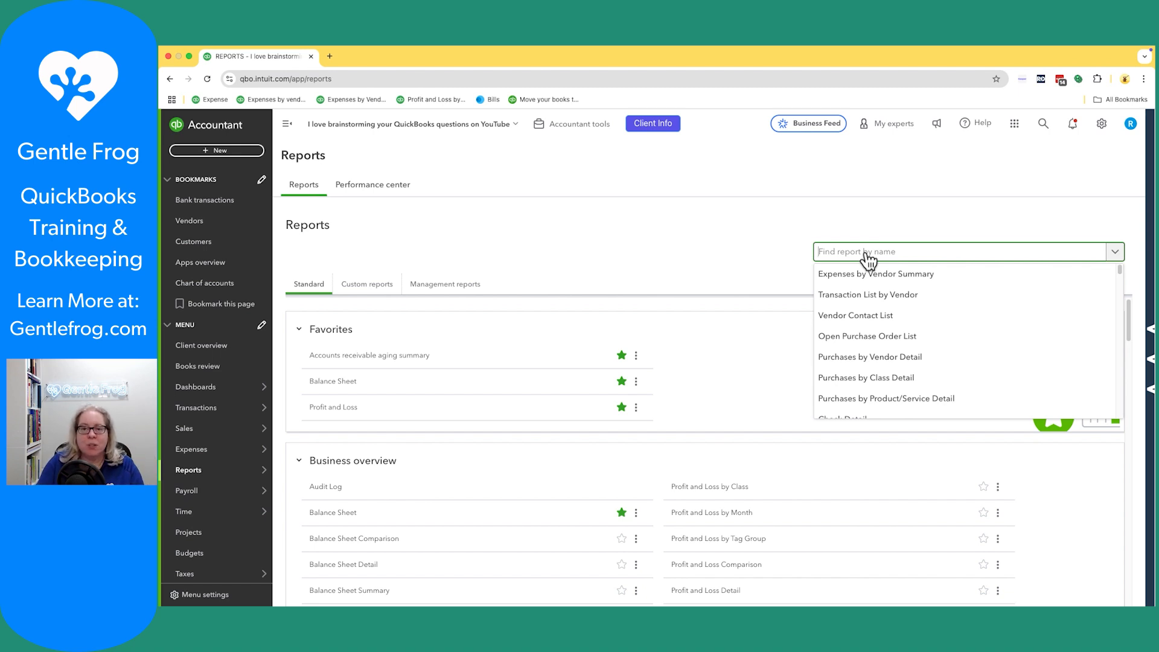
{"action": "type", "text": "sales"}
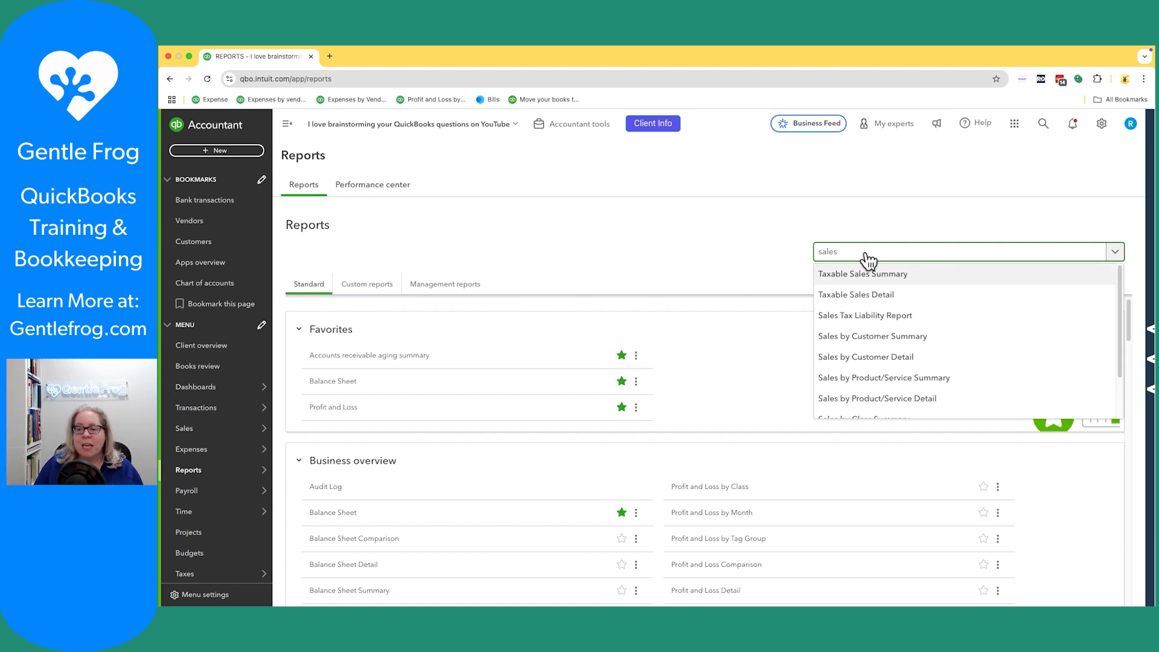
{"action": "scroll", "coordinate": [967, 353], "scroll_direction": "down", "scroll_amount": 1}
{"action": "scroll", "coordinate": [969, 358], "scroll_direction": "down", "scroll_amount": 3}
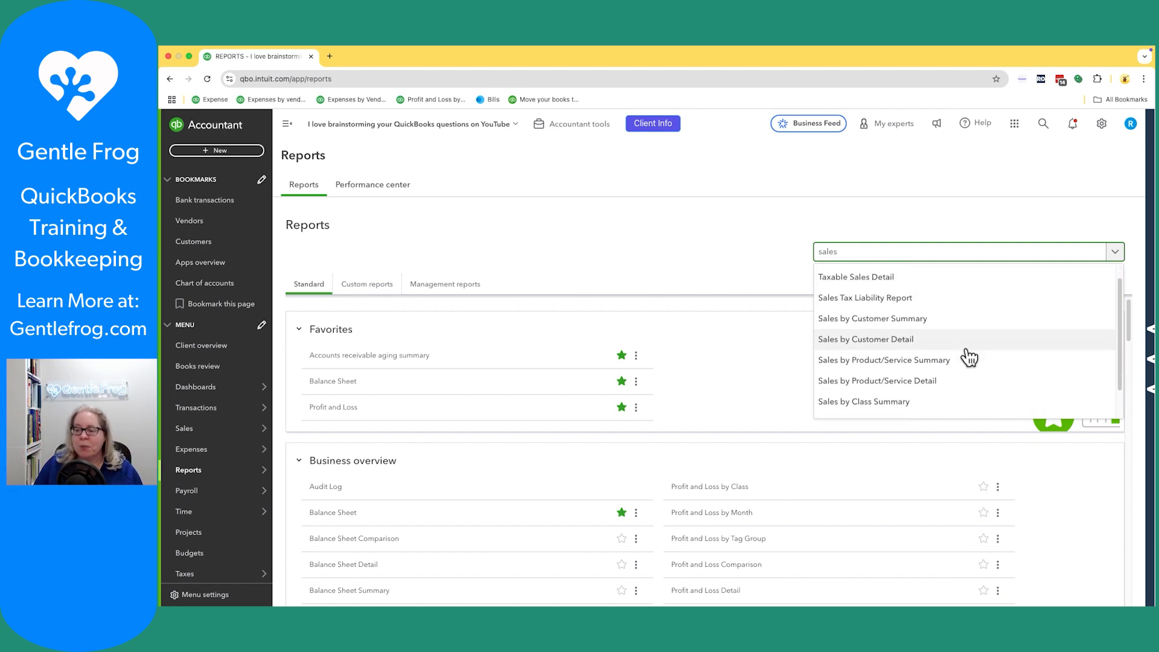
{"action": "scroll", "coordinate": [966, 355], "scroll_direction": "up", "scroll_amount": 3}
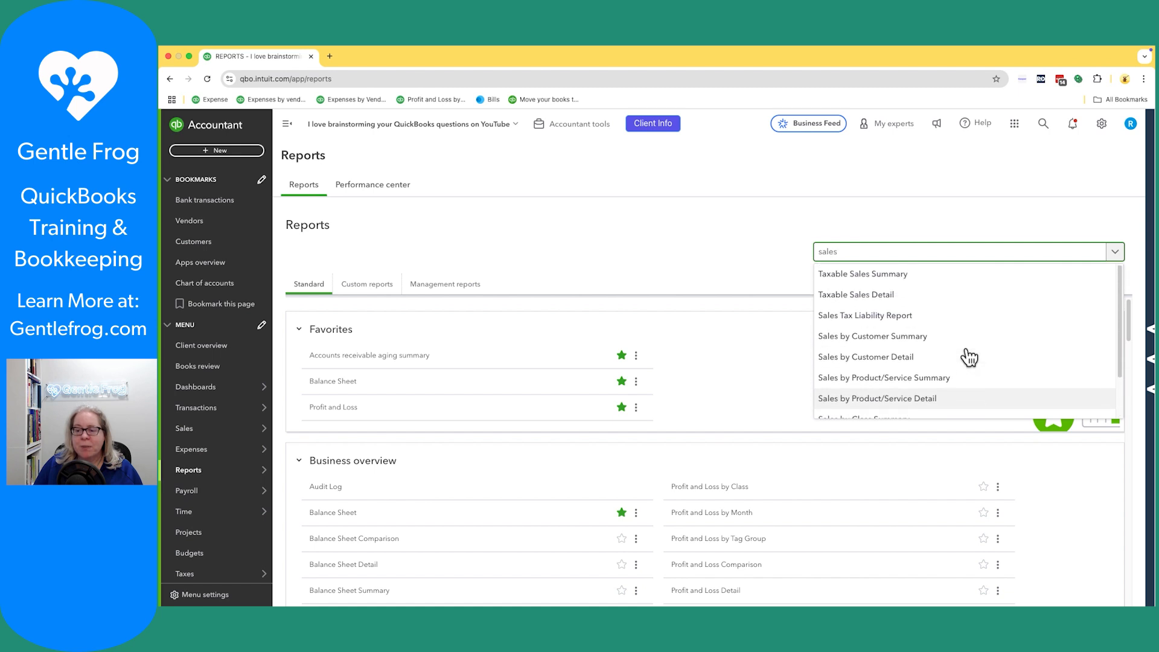
{"action": "left_click", "coordinate": [916, 360]}
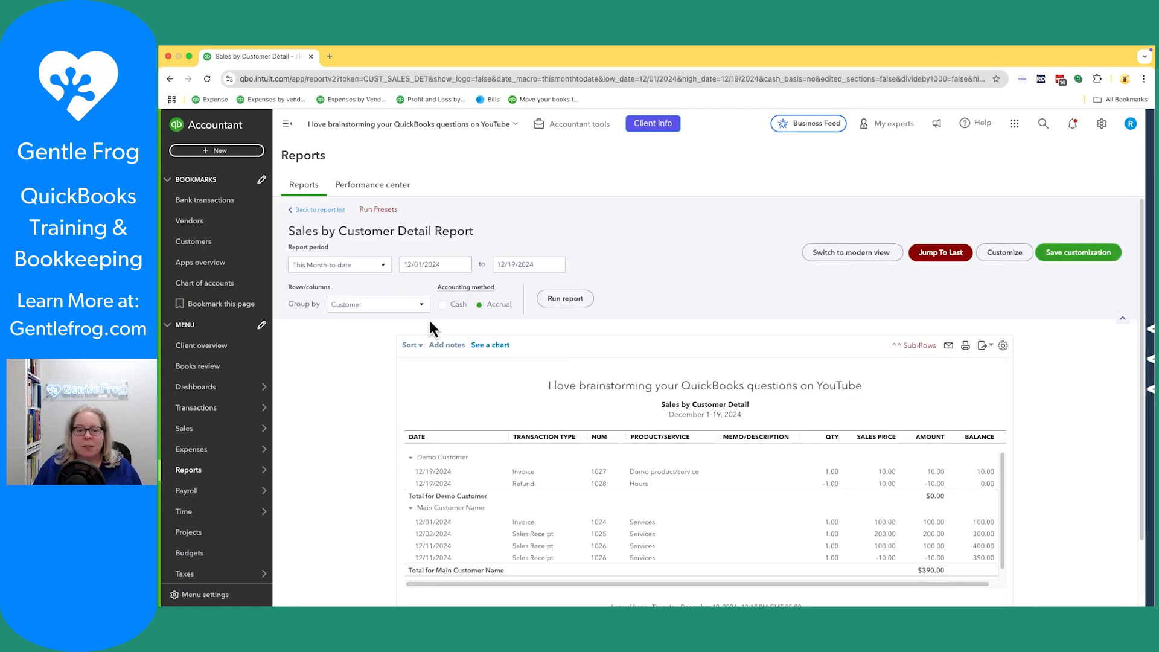
- Set the report's grouping to Sales Rep and run the report with that grouping
{"action": "left_click", "coordinate": [400, 311]}
{"action": "scroll", "coordinate": [389, 398], "scroll_direction": "down", "scroll_amount": 2}
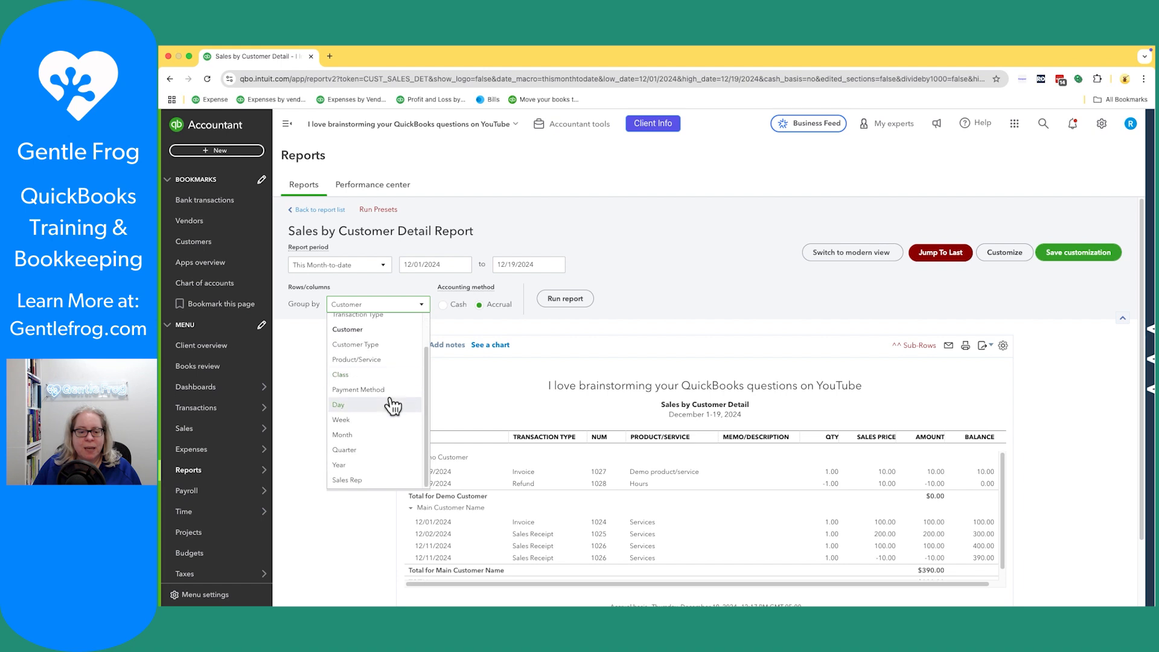
{"action": "left_click", "coordinate": [364, 481]}
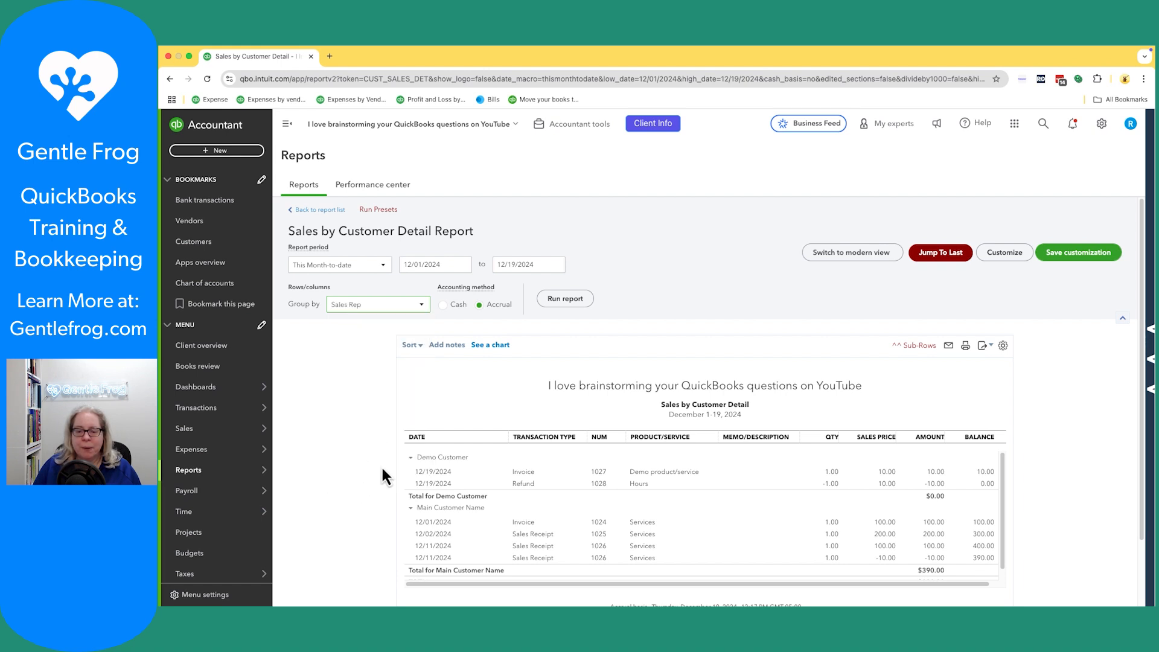
{"action": "left_click", "coordinate": [566, 300]}
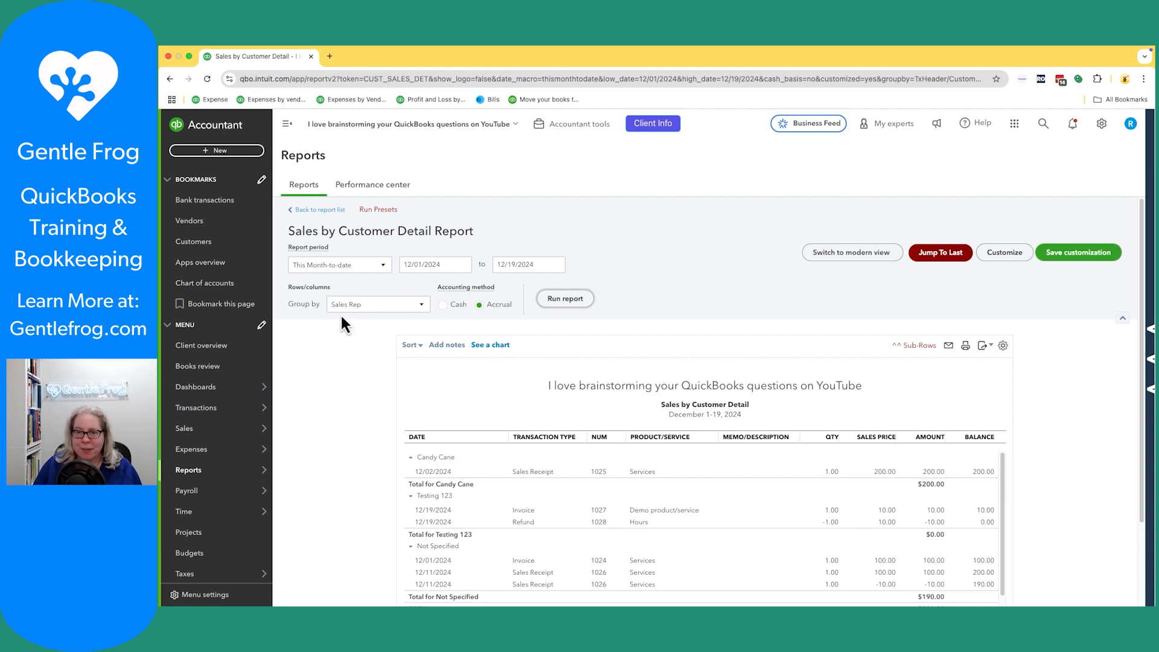
- Customize the report's columns to include Sales Rep and run the report again
{"action": "left_click", "coordinate": [1000, 256]}
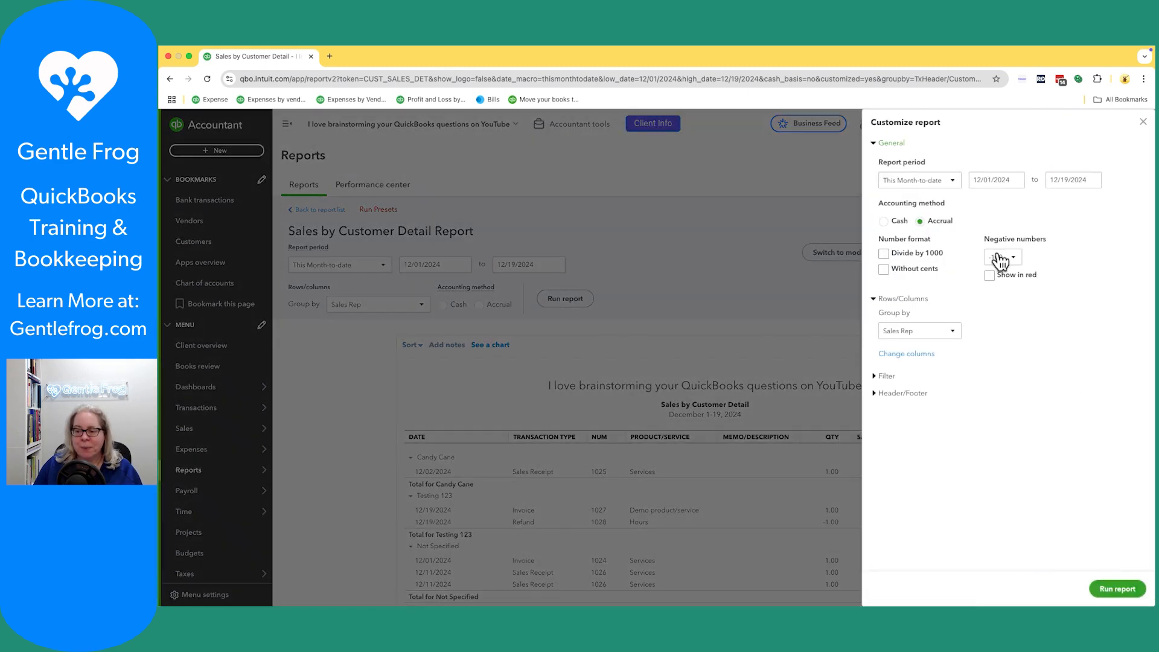
{"action": "left_click", "coordinate": [931, 355]}
{"action": "scroll", "coordinate": [977, 409], "scroll_direction": "down", "scroll_amount": 2}
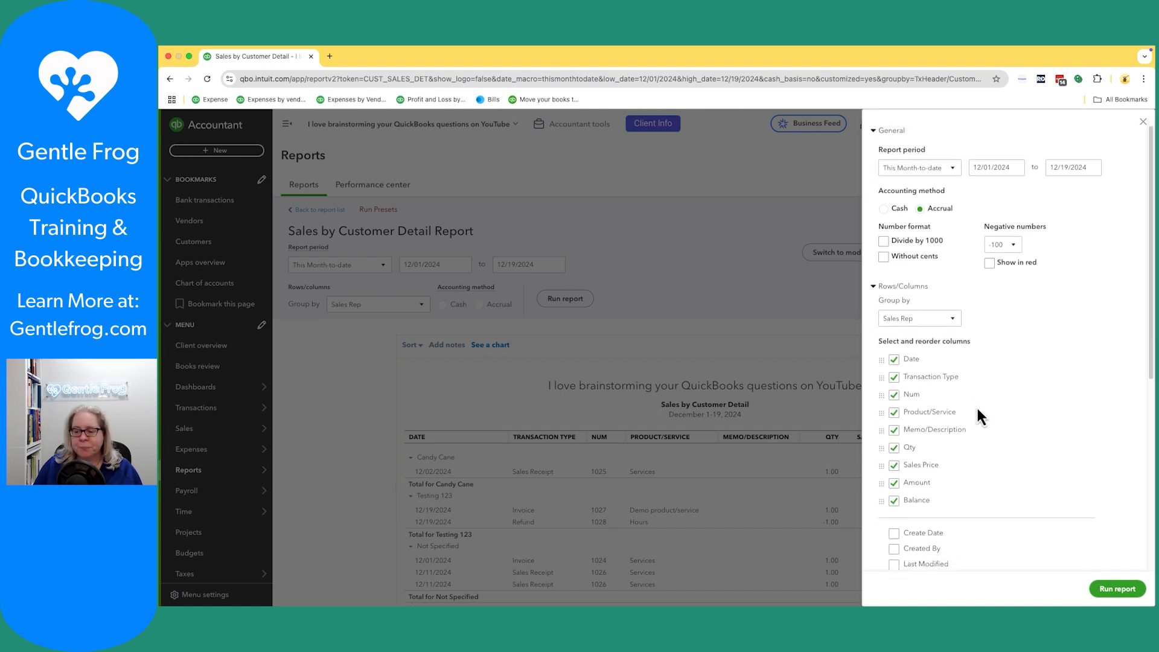
{"action": "scroll", "coordinate": [977, 409], "scroll_direction": "down", "scroll_amount": 5}
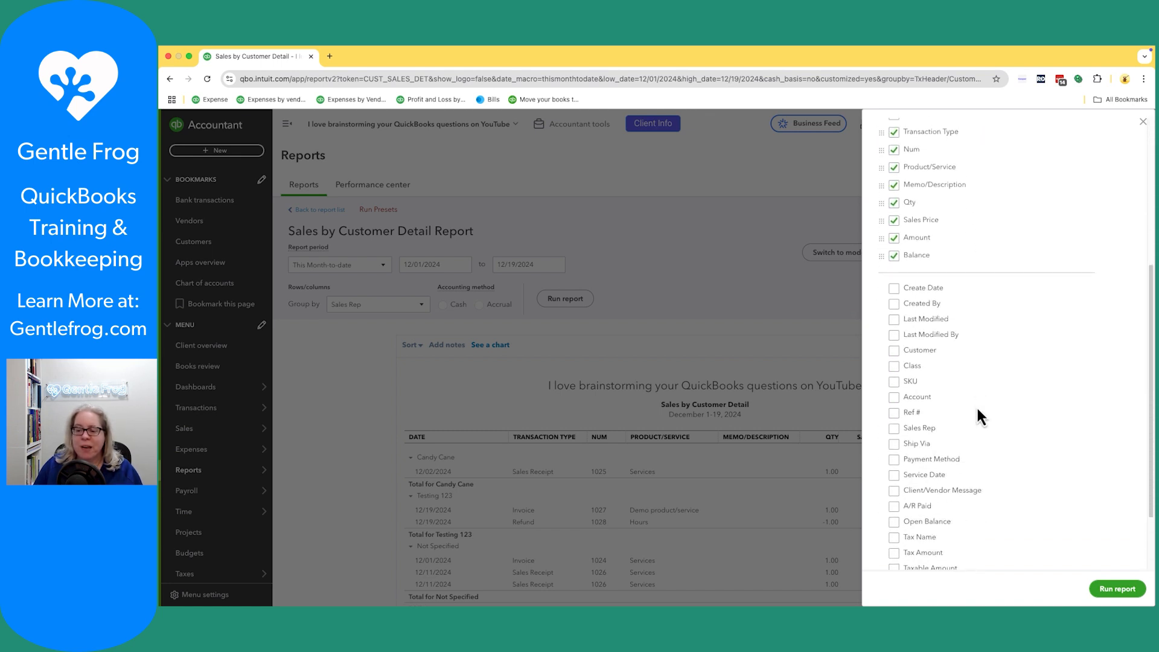
{"action": "left_click", "coordinate": [894, 429]}
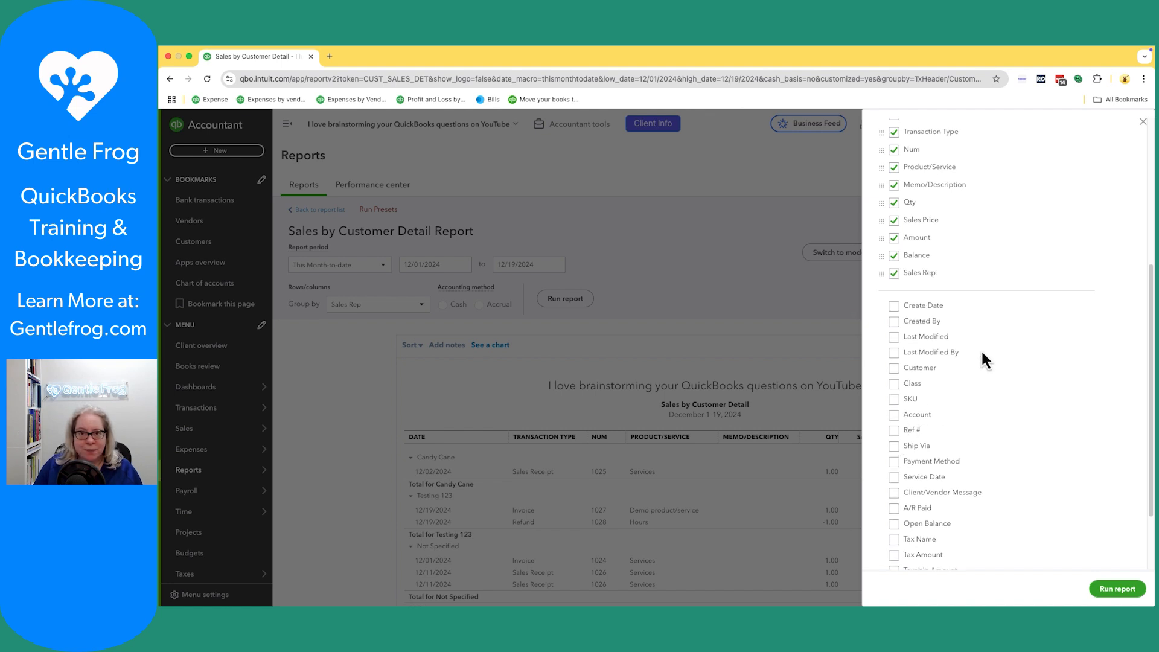
{"action": "scroll", "coordinate": [980, 359], "scroll_direction": "up", "scroll_amount": 4}
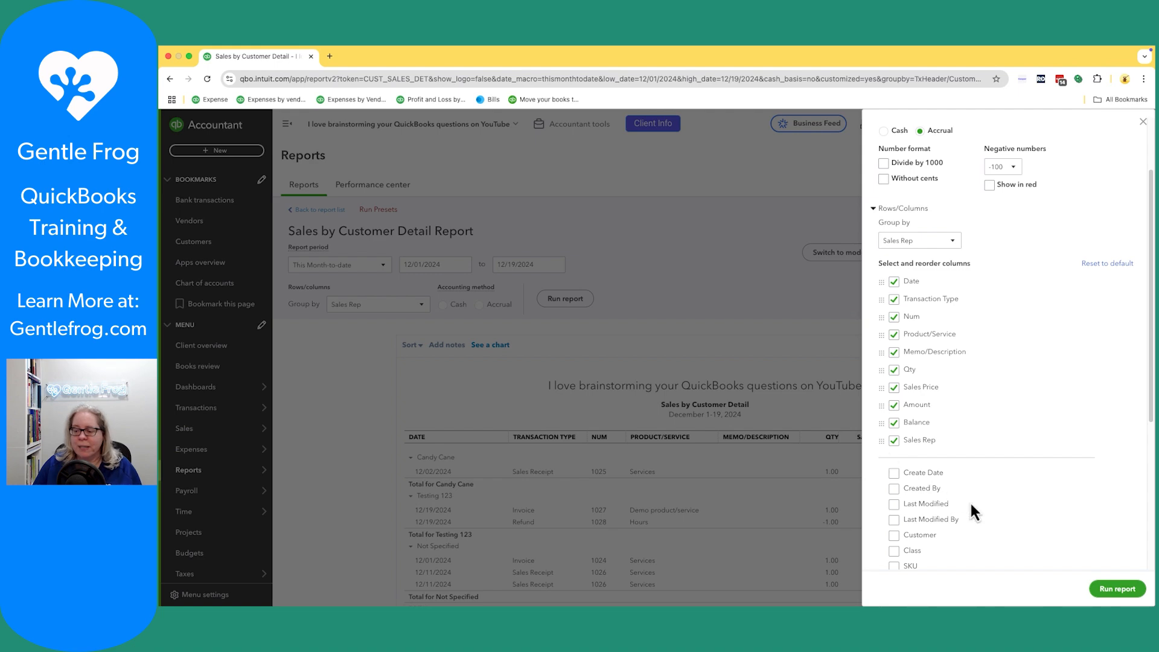
{"action": "left_click", "coordinate": [1113, 588]}
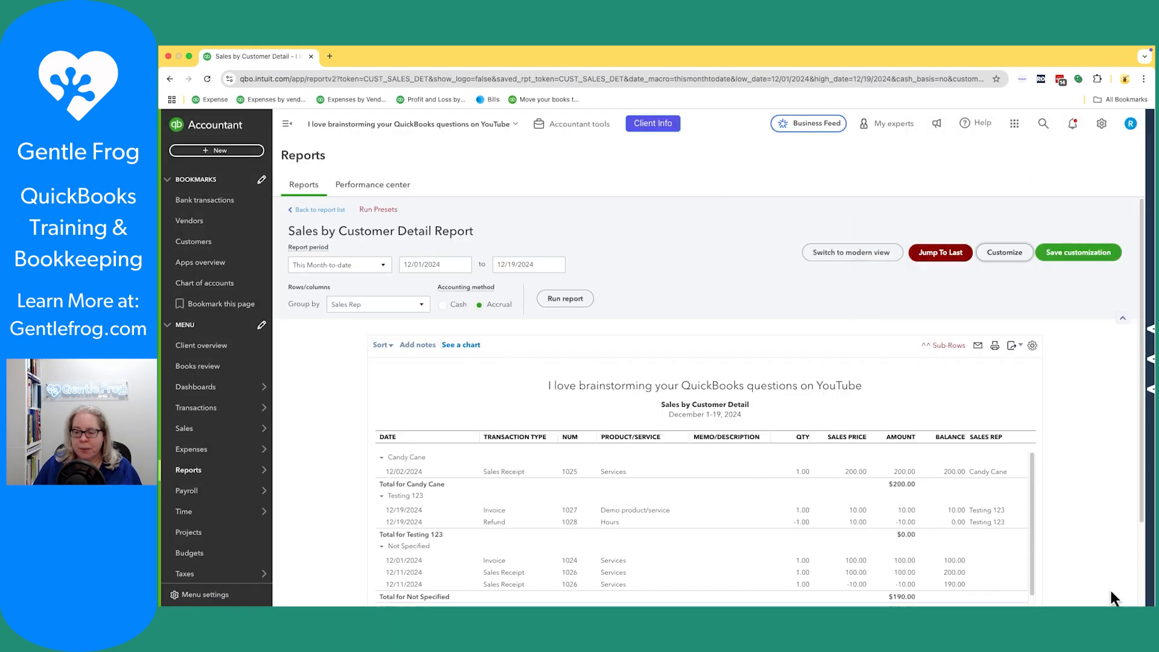
- Reorder the report columns so Sales Rep sits between Transaction Type and Num, and rerun the report
{"action": "left_click", "coordinate": [1004, 252]}
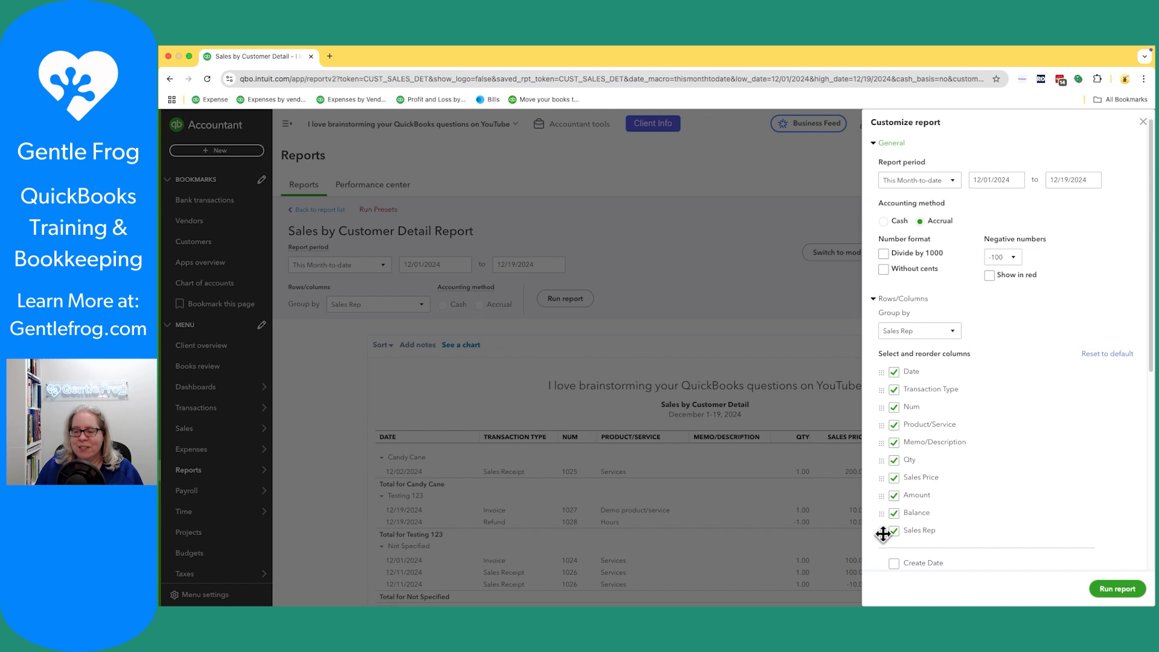
{"action": "left_click_drag", "start_coordinate": [883, 534], "coordinate": [878, 401]}
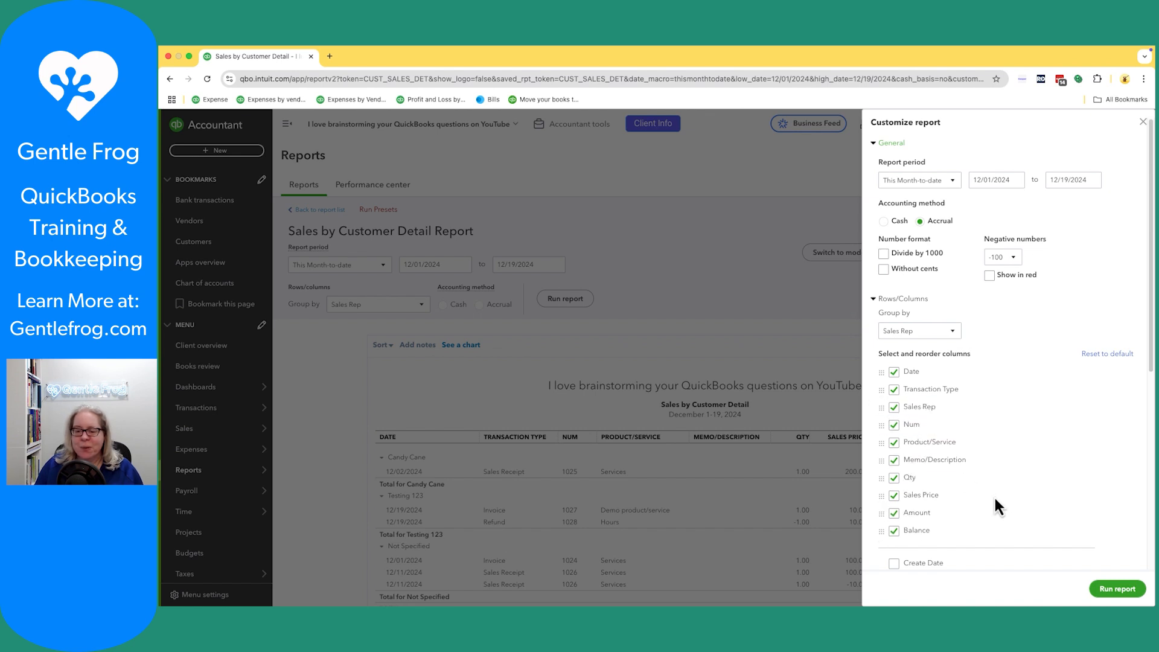
{"action": "left_click", "coordinate": [1121, 594]}
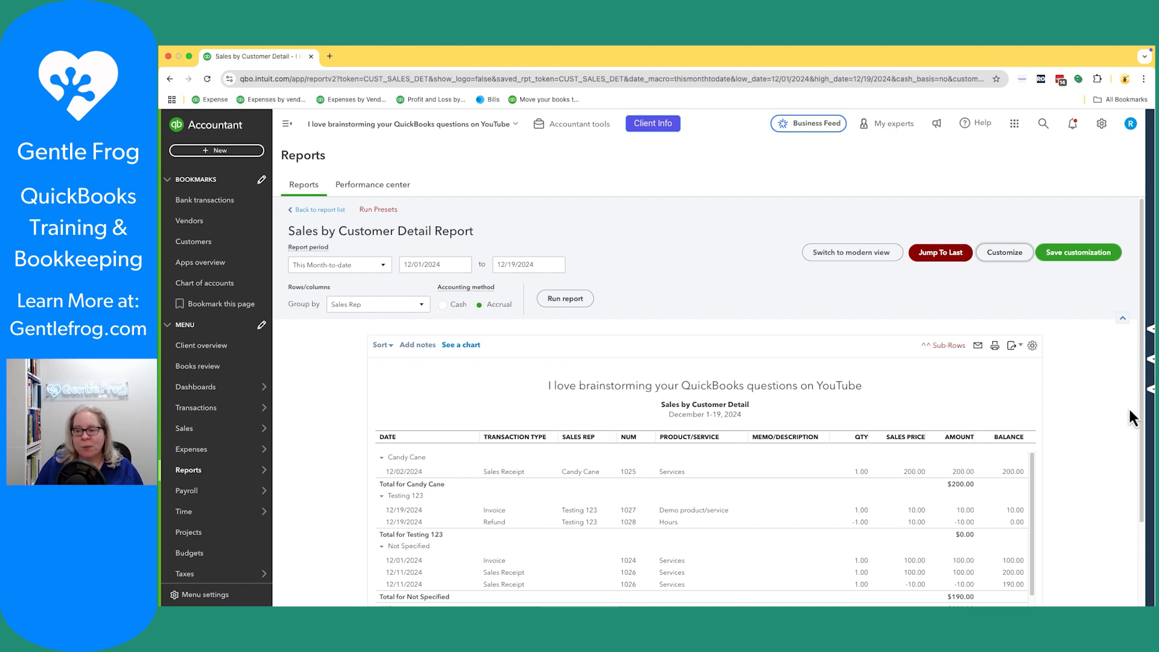
- Save the customized report under the name "Sales by Customer Detail with sales rep"
{"action": "left_click", "coordinate": [1068, 258]}
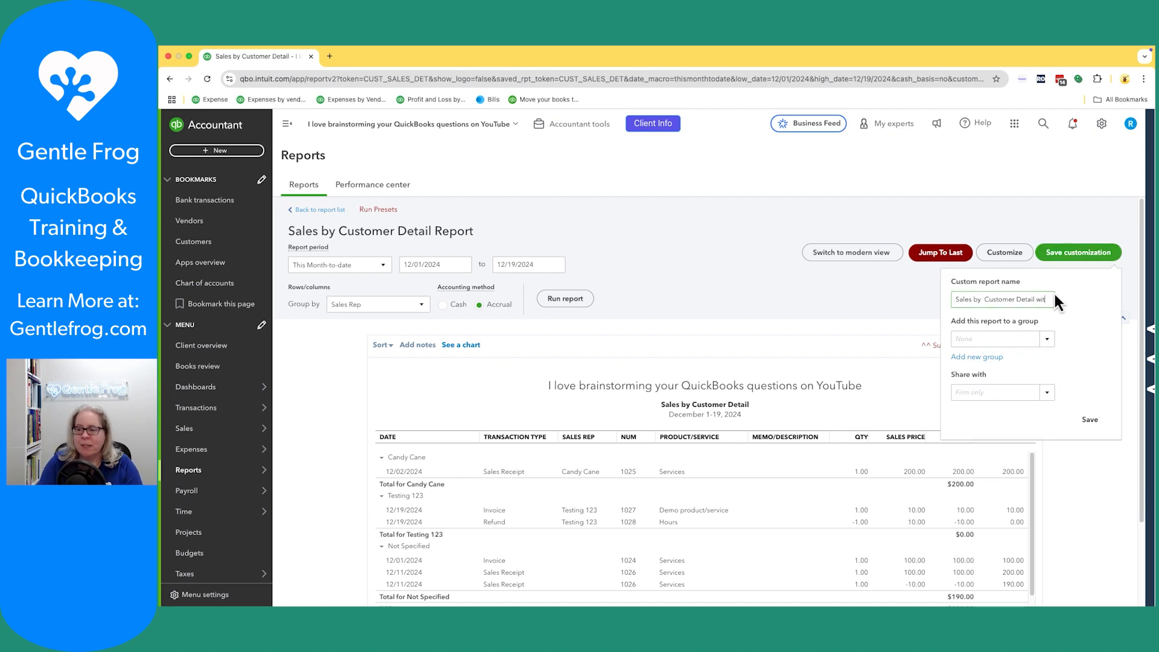
{"action": "type", "text": "with sales rep"}
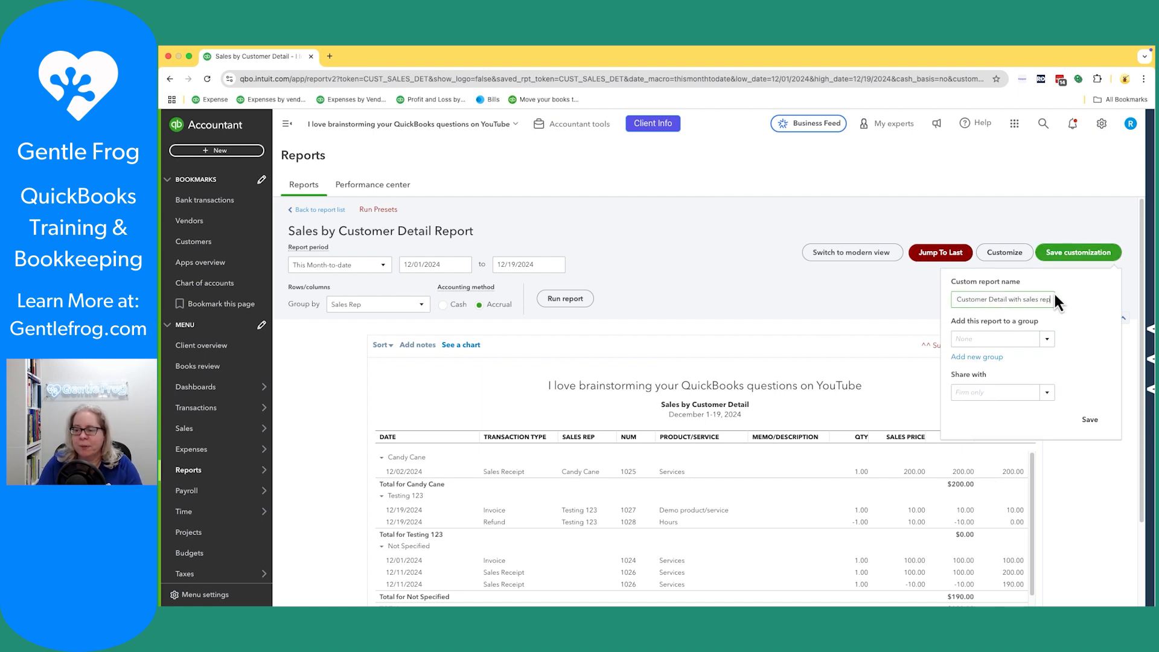
{"action": "left_click", "coordinate": [1086, 421]}
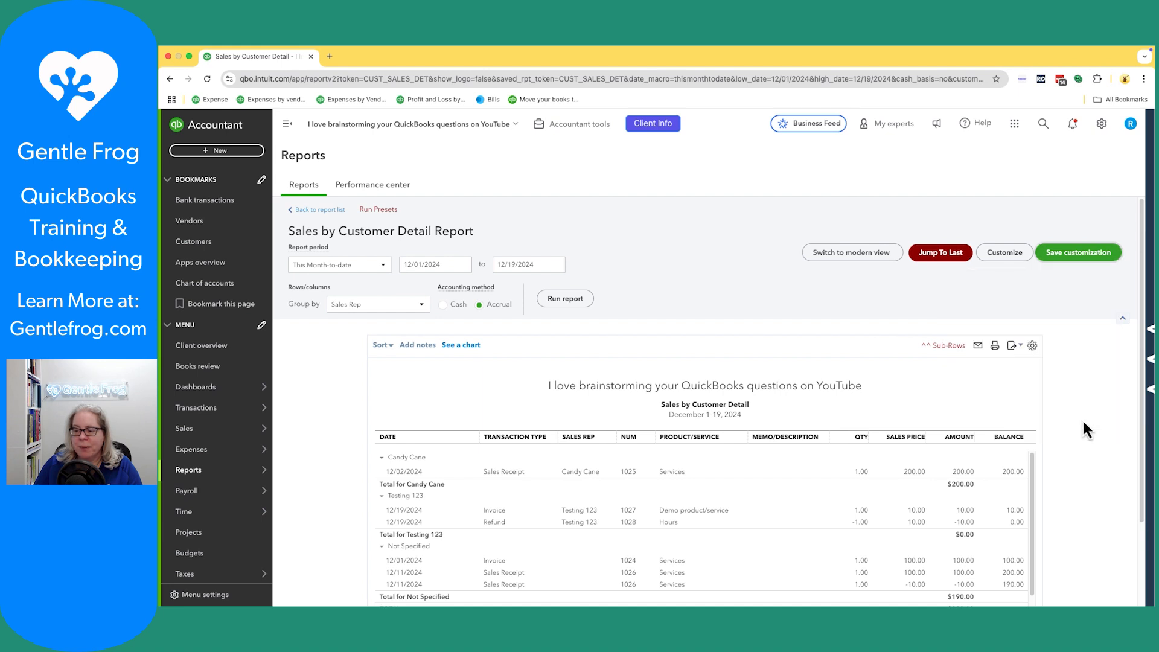